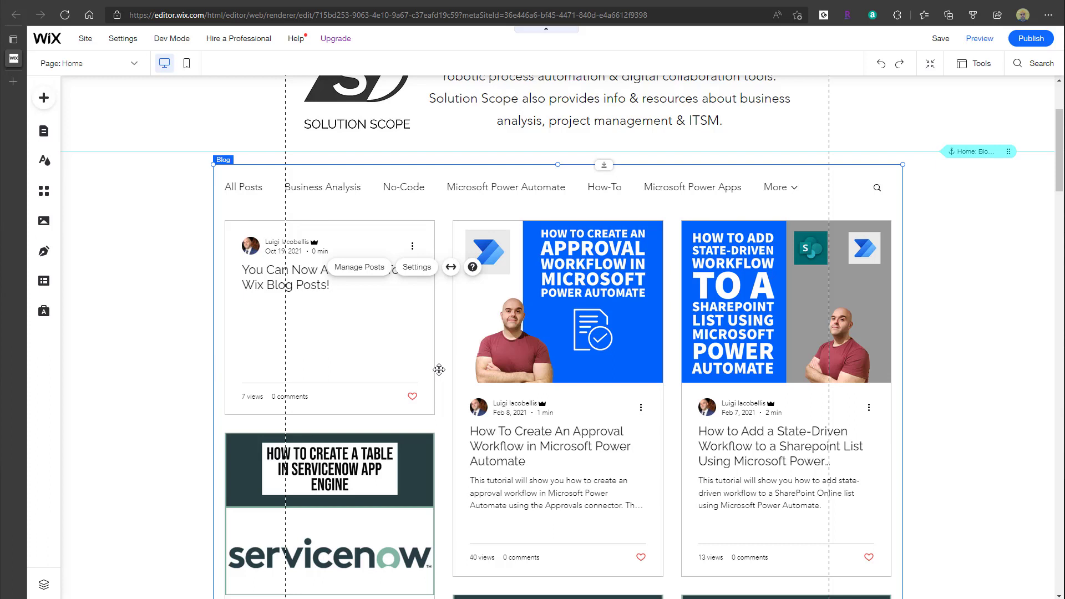
# Scroll up the canvas to bring the Site History revisions list, newest Mar 24, 2022 8:03 PM, into view.
pyautogui.scroll(2, 438, 370)
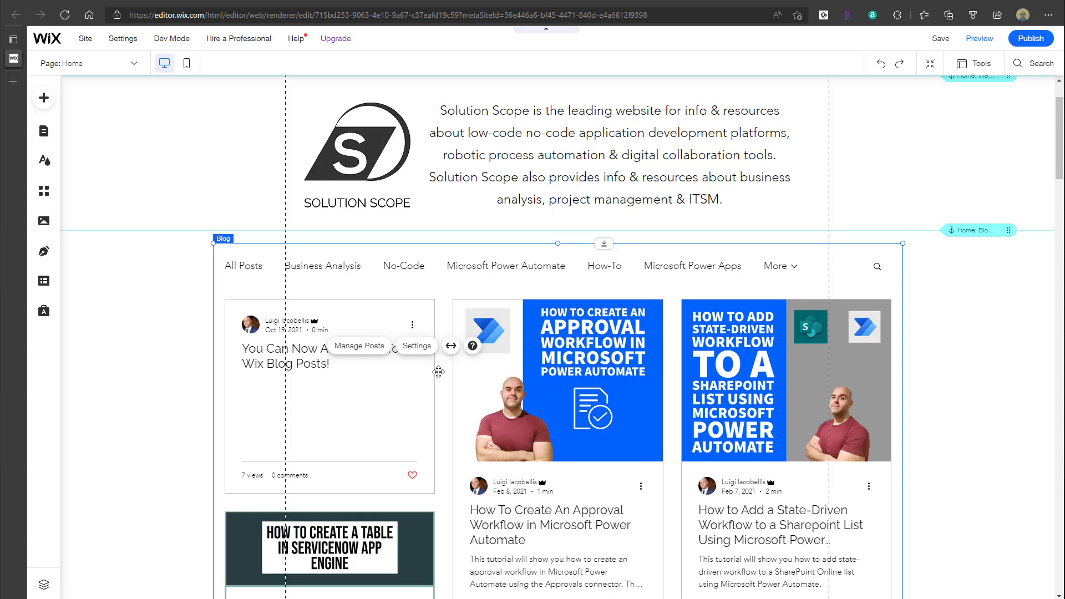
pyautogui.scroll(2, 438, 372)
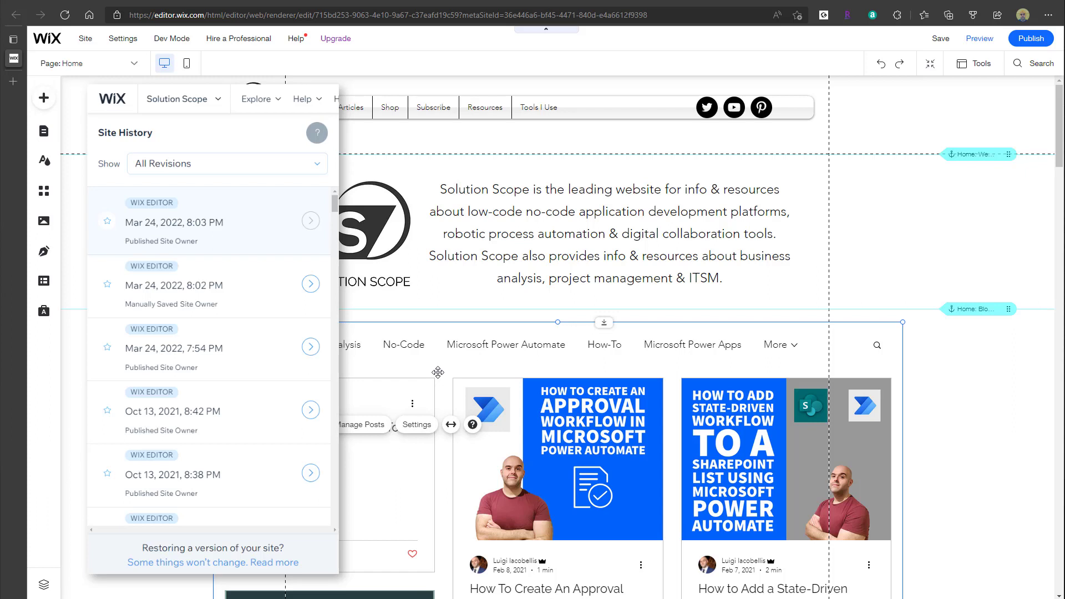
# Close the revision history list to get back to the full home page canvas.
pyautogui.click(438, 373)
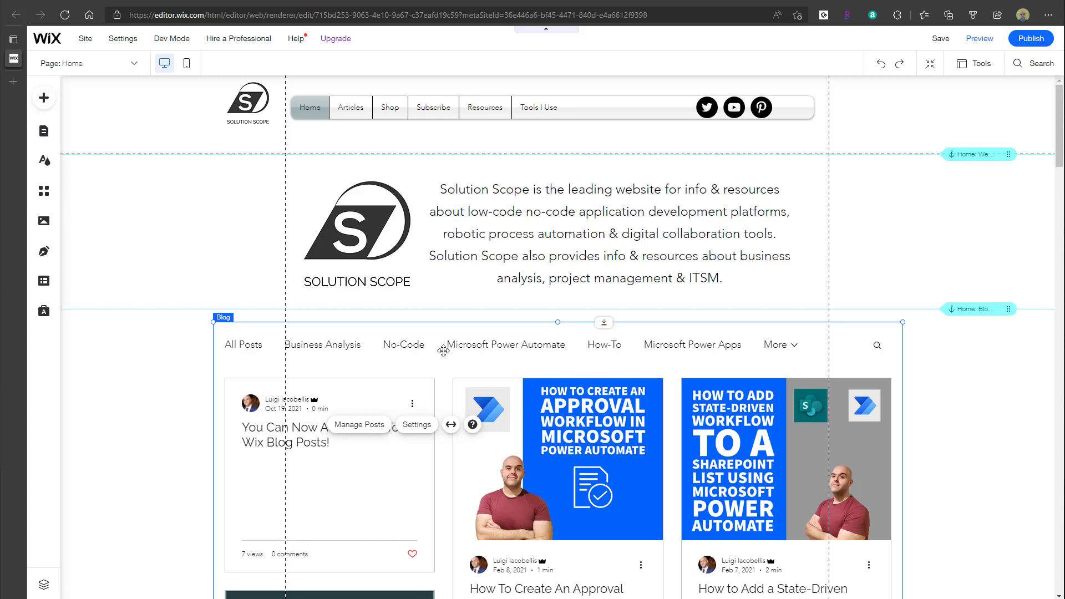
# Delete the Solution Scope intro paragraph and logo image from the home page.
pyautogui.click(547, 227)
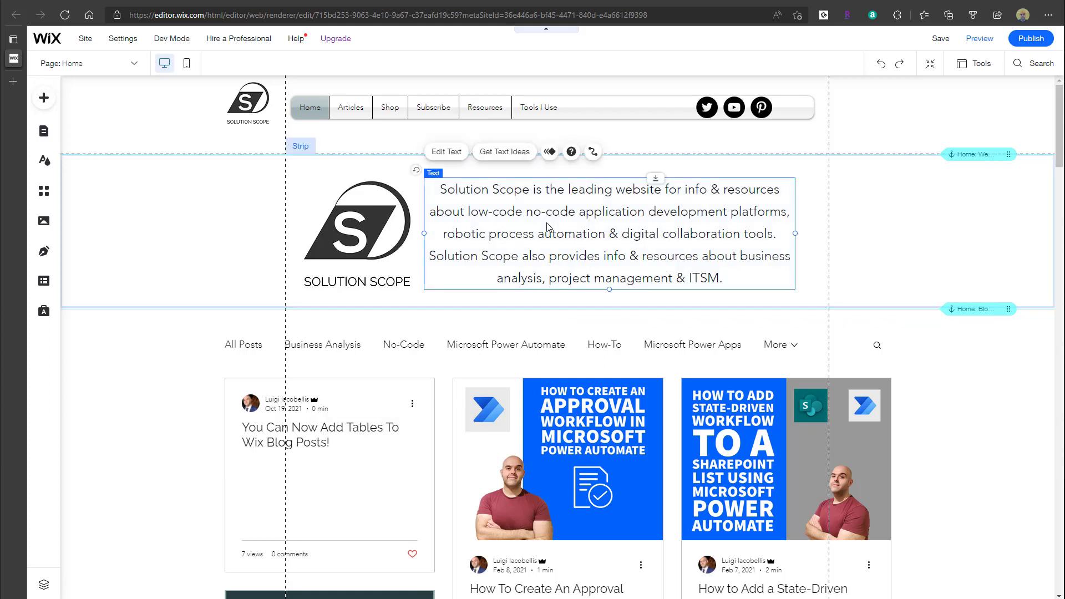
pyautogui.press('Delete')
pyautogui.click(385, 217)
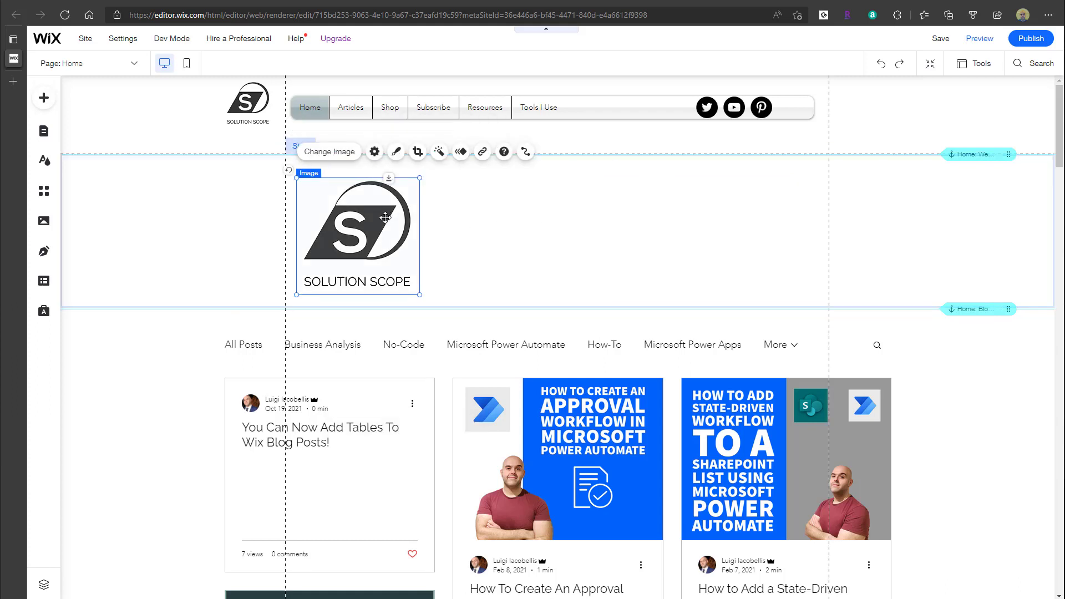
pyautogui.press('Delete')
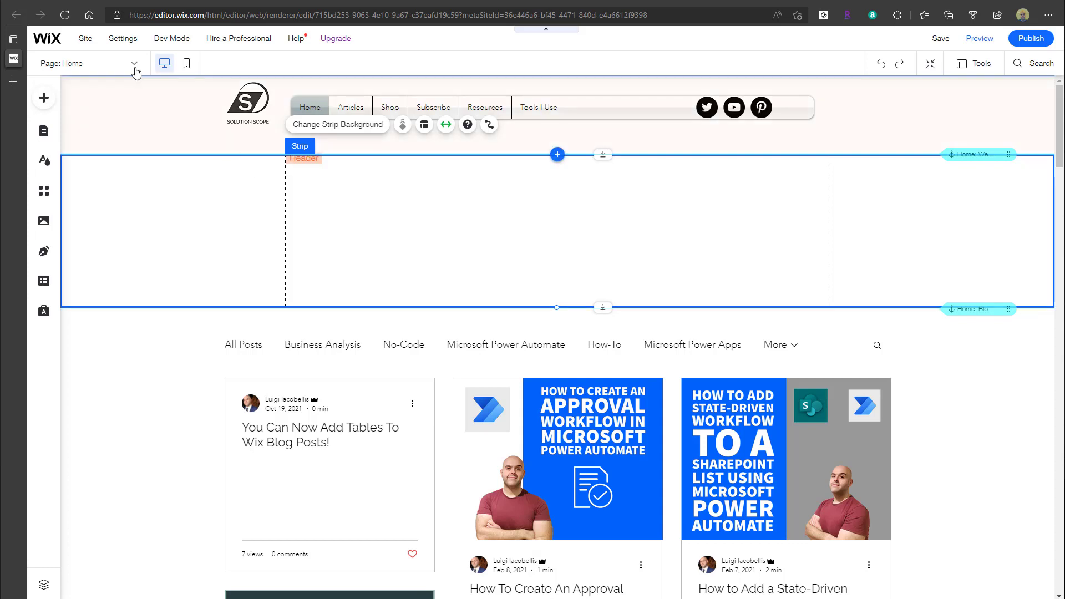
# Delete the Tools I Use page from the Site Menu in Site Pages.
pyautogui.click(134, 66)
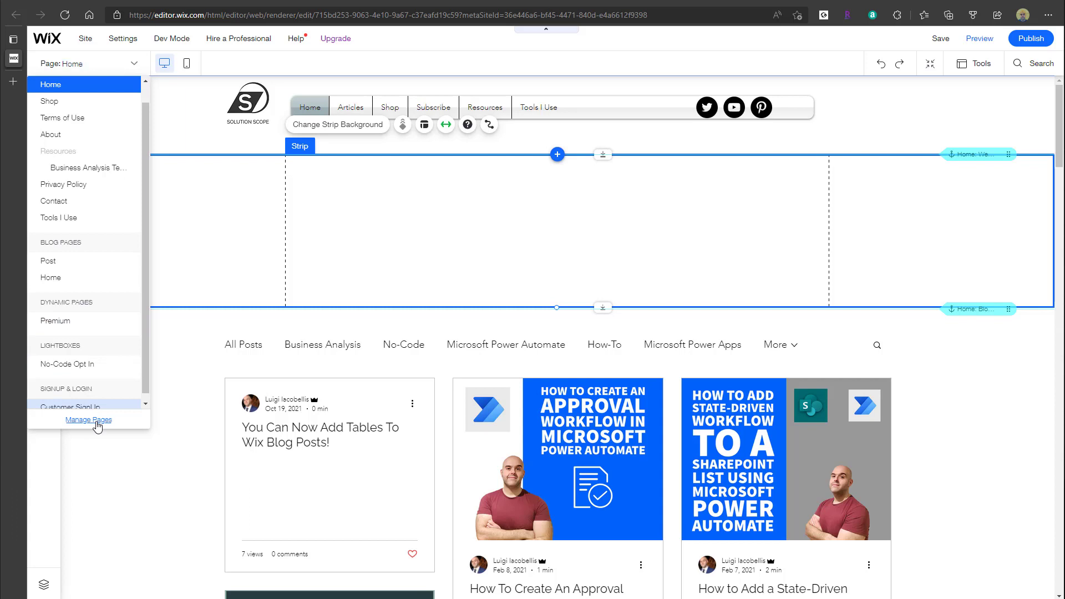
pyautogui.click(89, 420)
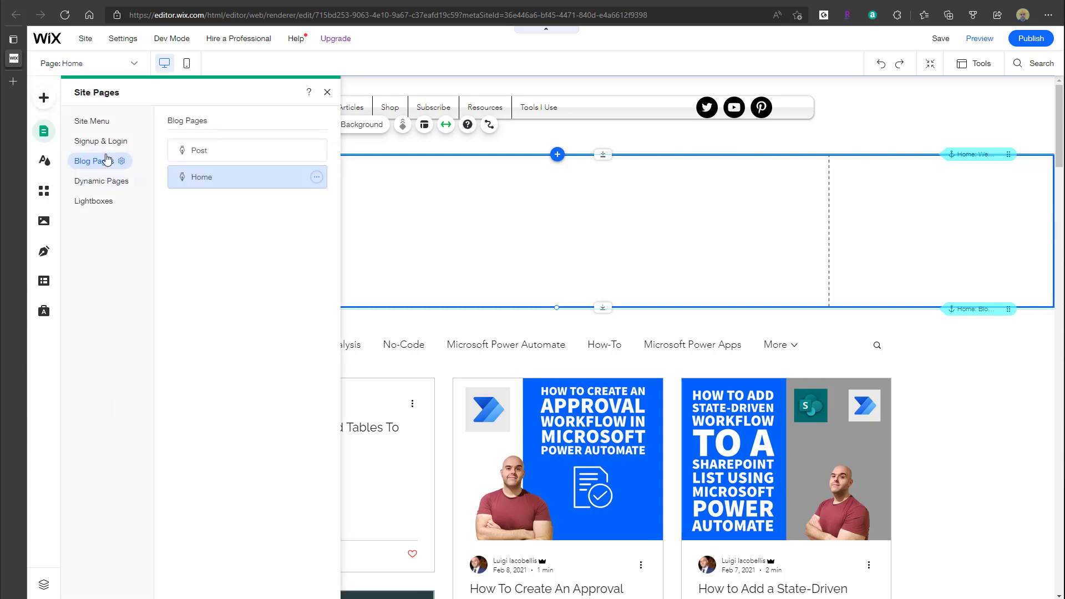
pyautogui.click(103, 125)
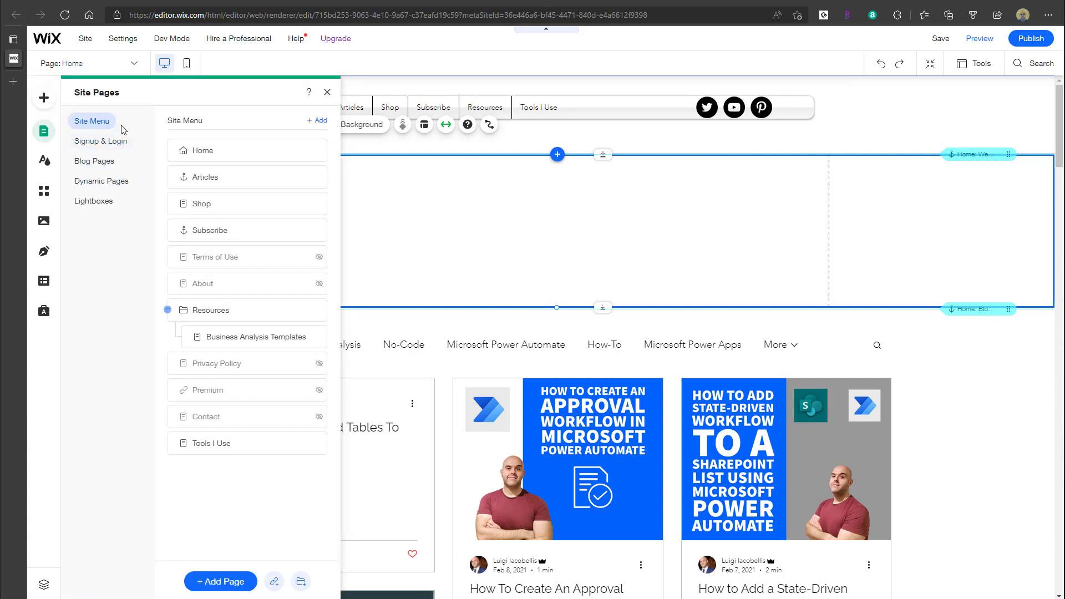
pyautogui.click(316, 444)
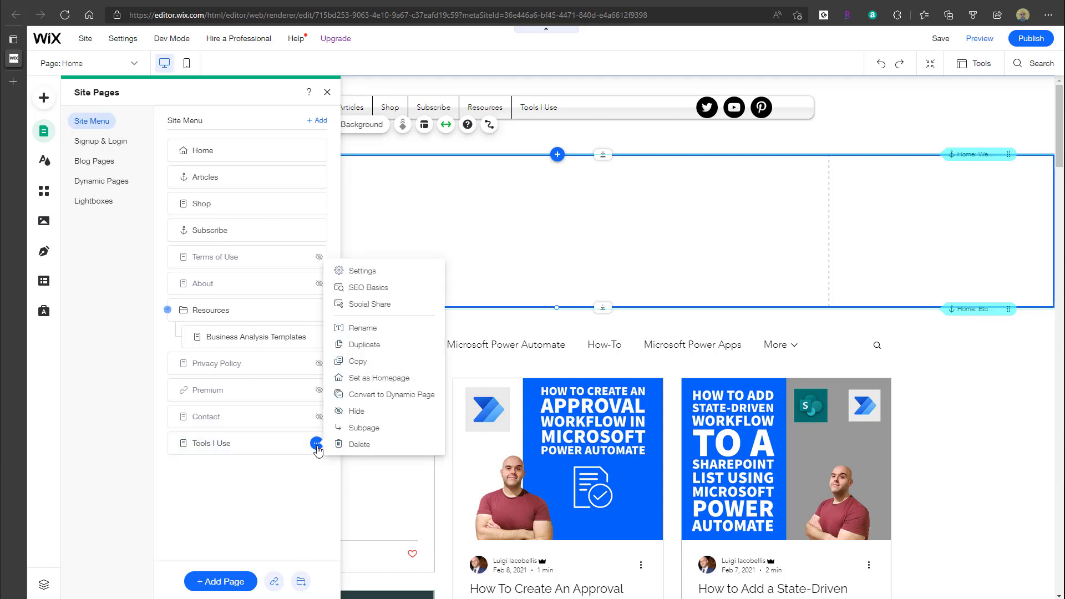
pyautogui.click(340, 447)
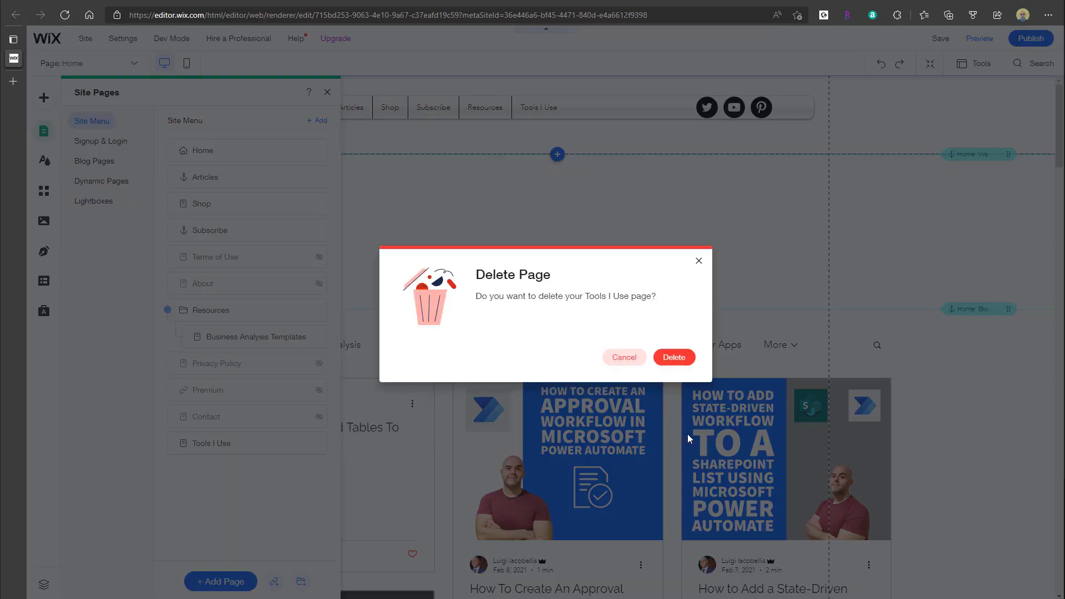
pyautogui.click(673, 358)
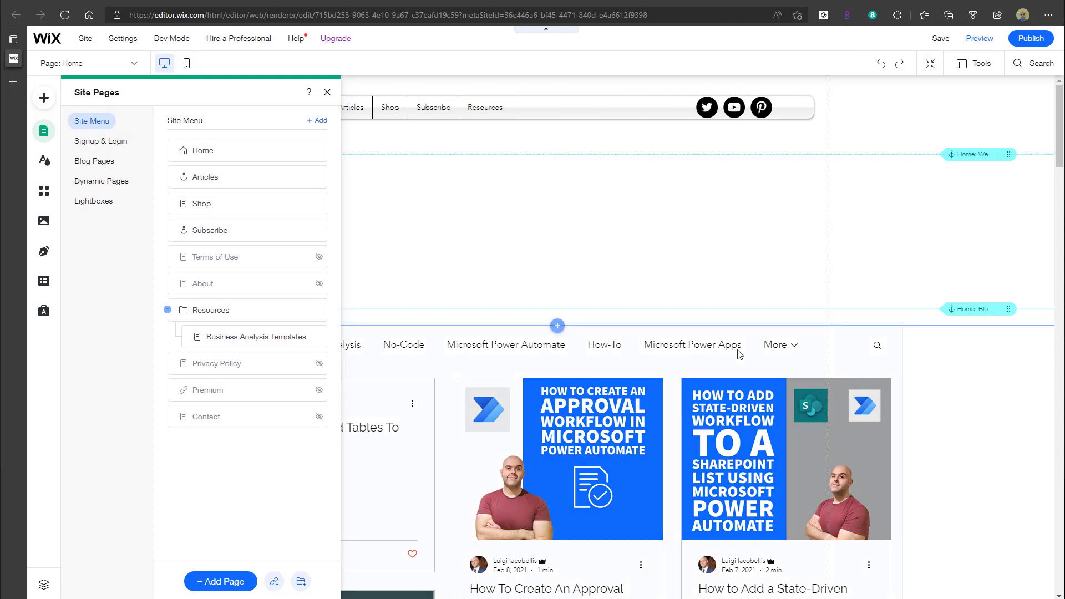
# Save and publish the edited site, then view the live site in a new tab.
pyautogui.click(938, 43)
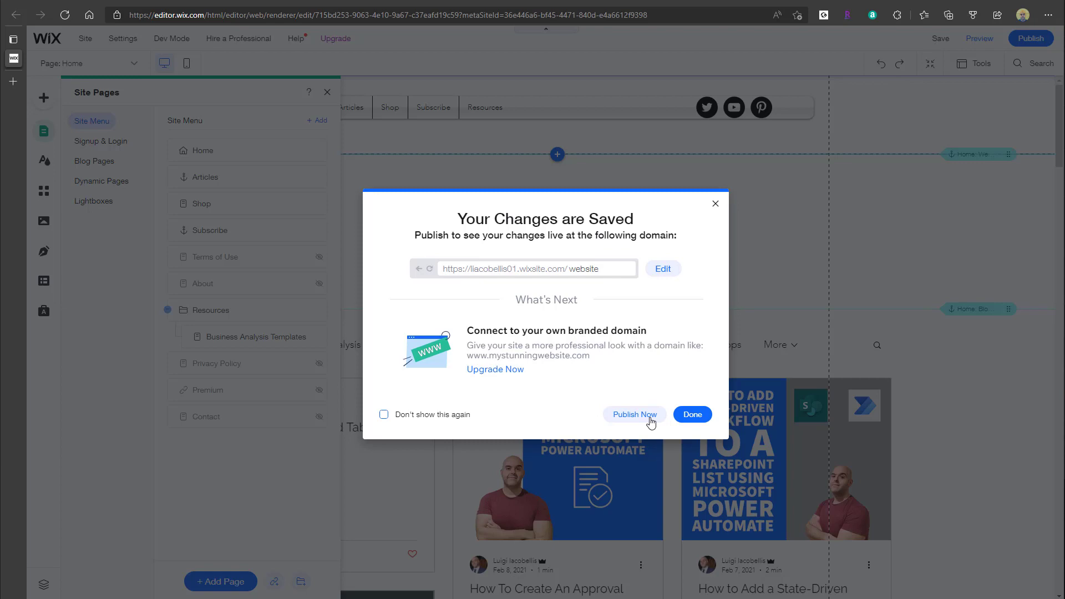
pyautogui.click(650, 420)
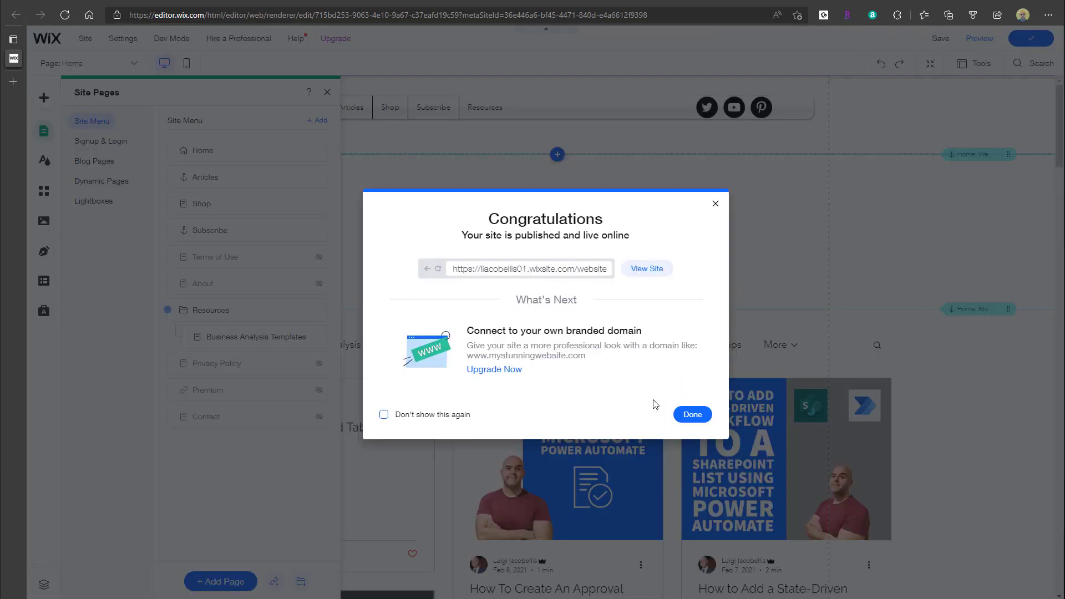
pyautogui.click(650, 270)
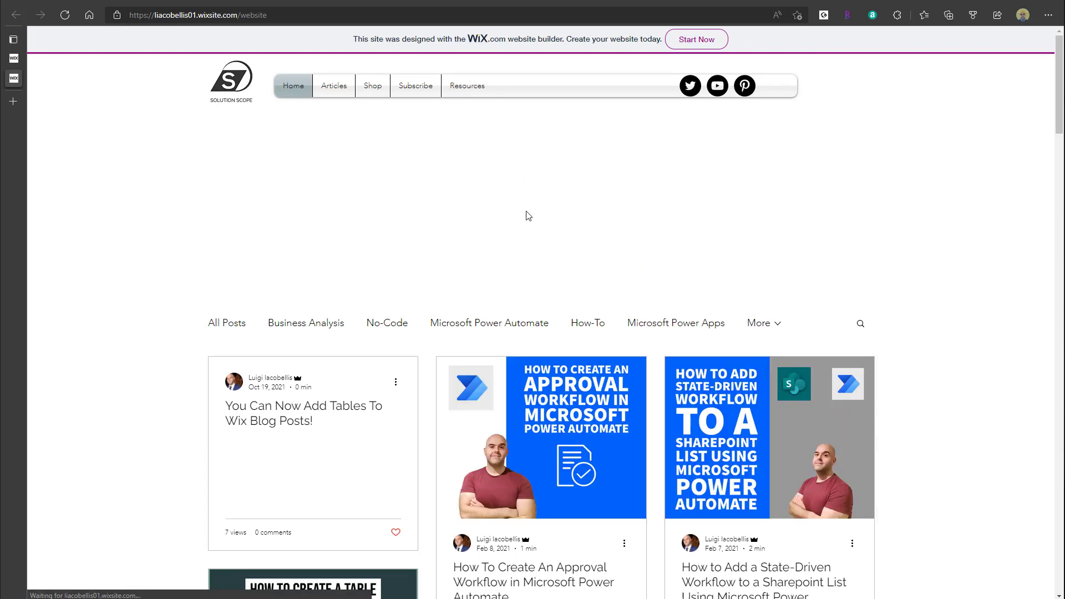
# Return to the editor, dismiss the published confirmation and close the pages manager.
pyautogui.click(15, 59)
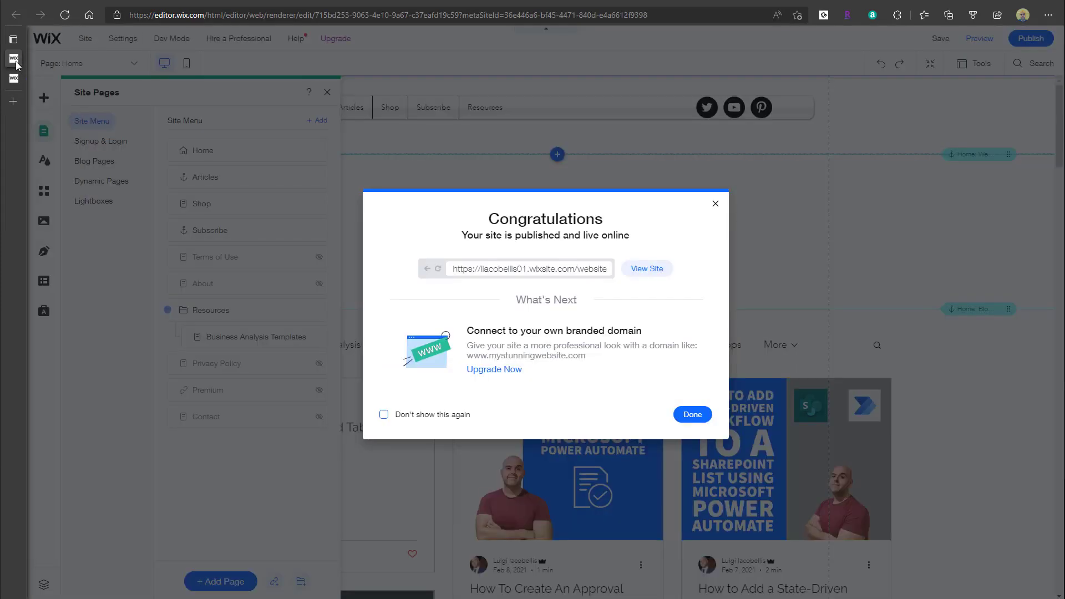
pyautogui.click(715, 204)
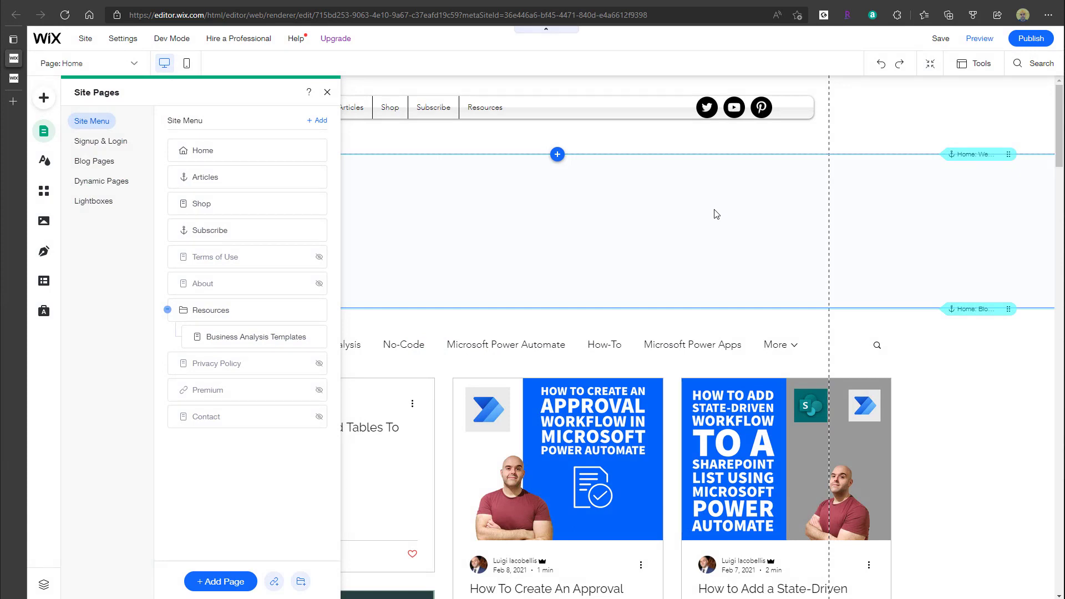
pyautogui.click(563, 229)
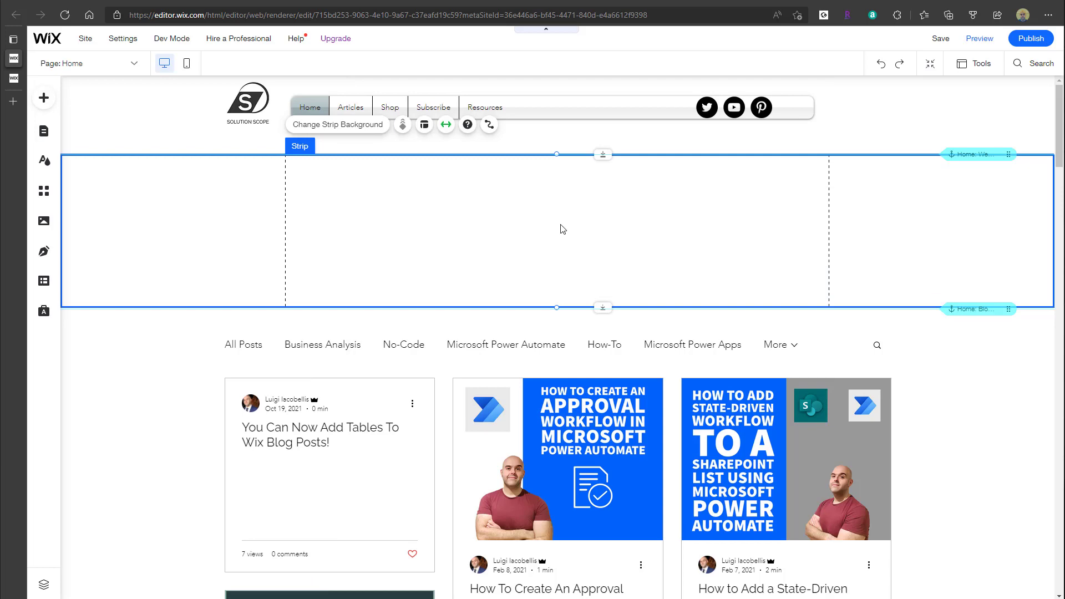
pyautogui.click(84, 40)
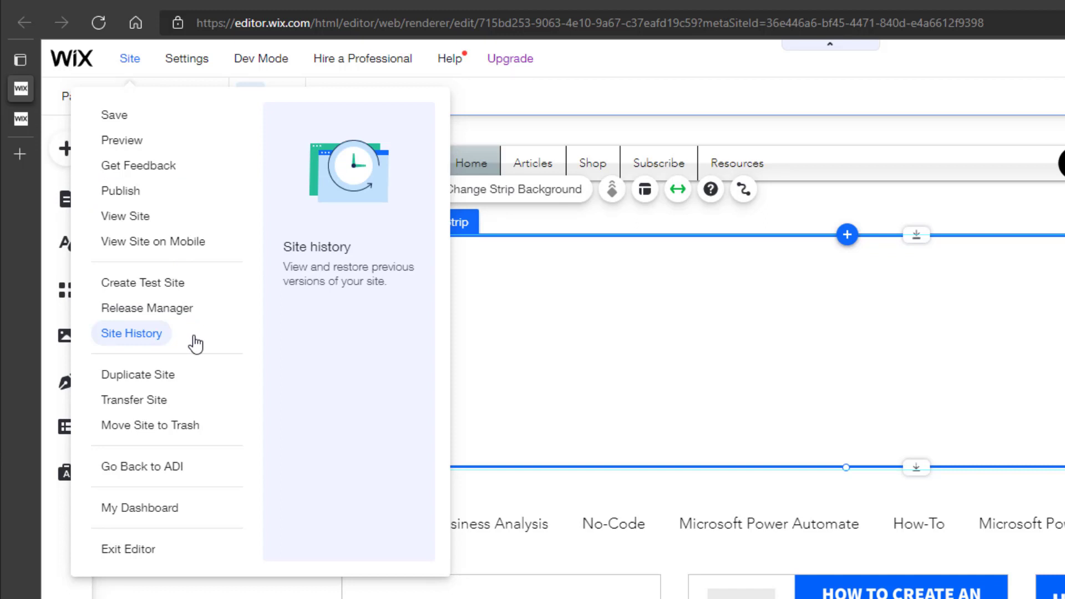
# Go to Site History from the Site menu and continue to the dashboard's revision list.
pyautogui.click(157, 344)
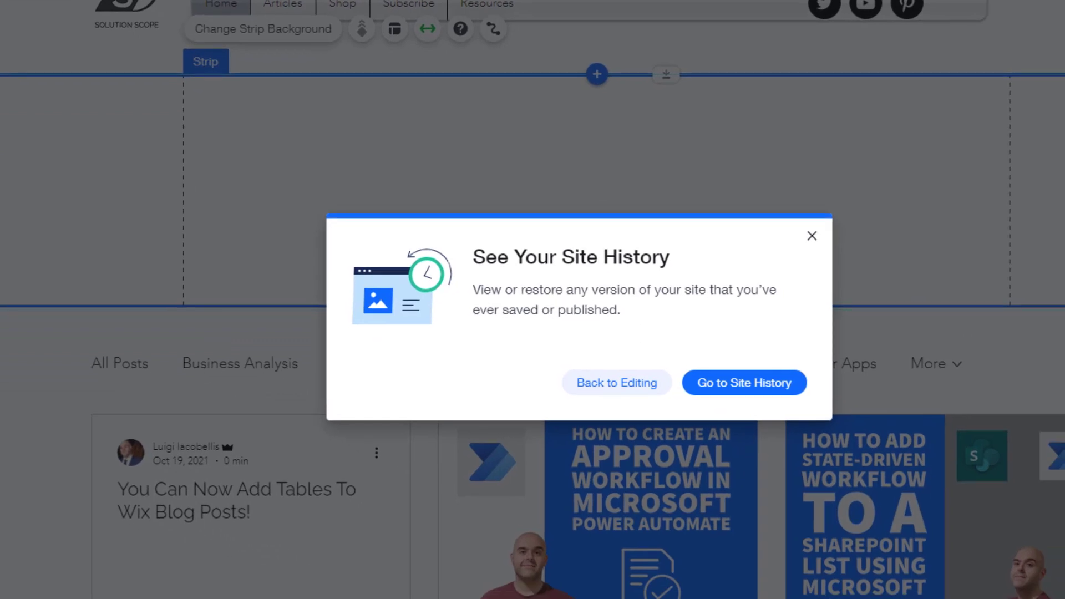
pyautogui.click(727, 391)
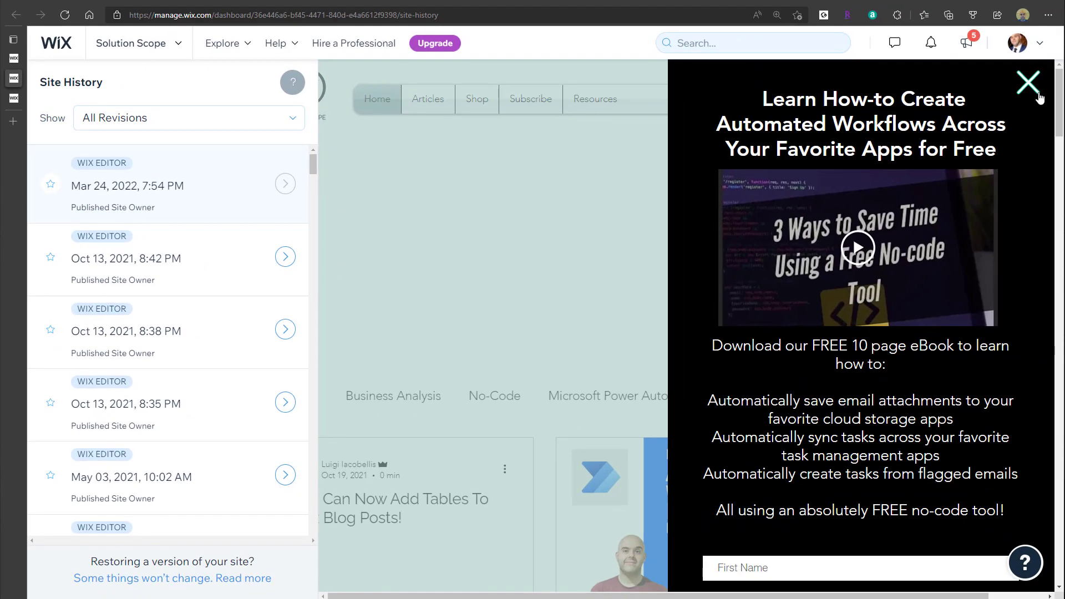
# Dismiss the eBook promotion popup and scroll through the live-site preview beside the revisions.
pyautogui.click(1035, 91)
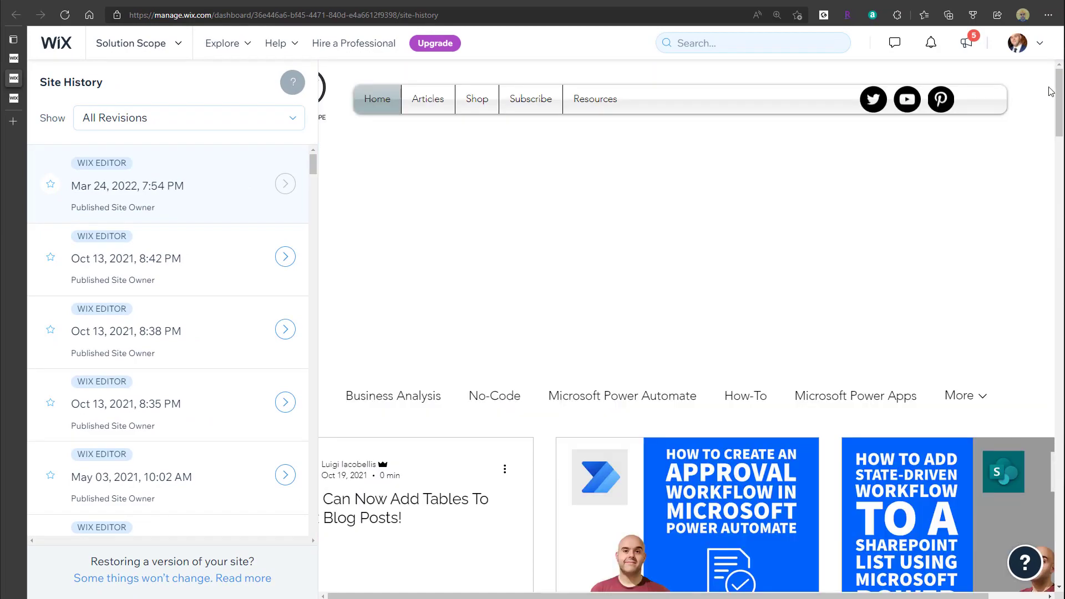
pyautogui.scroll(-10, 1060, 91)
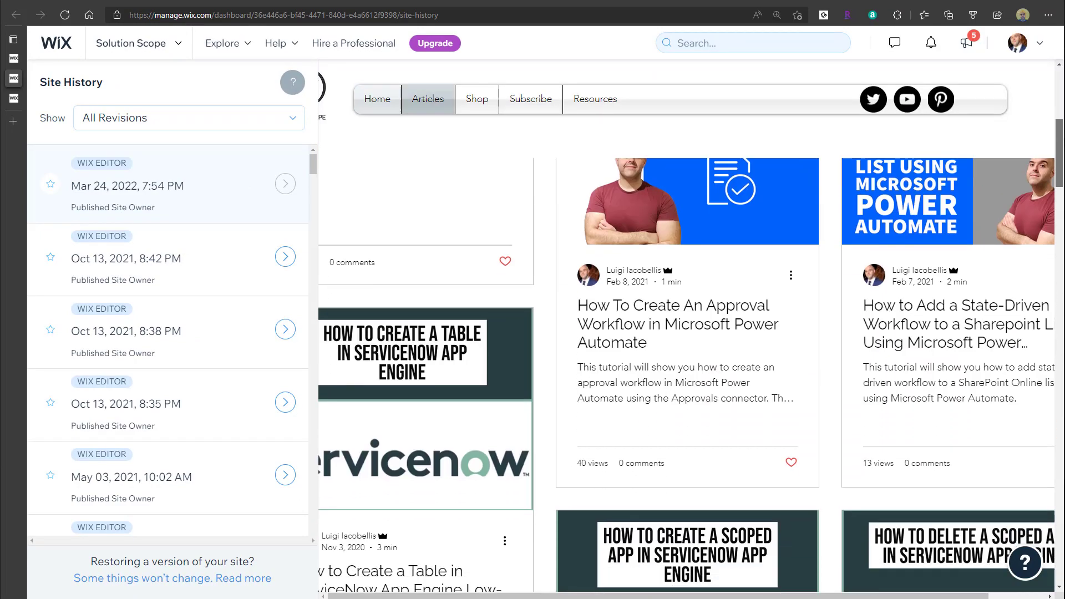
pyautogui.scroll(10, 687, 332)
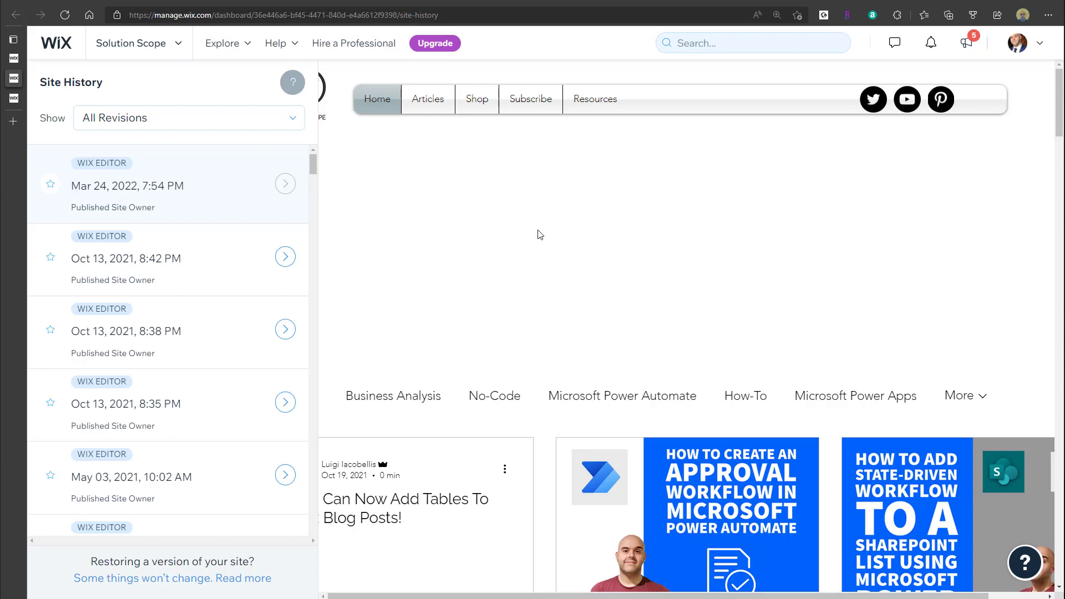
pyautogui.moveTo(644, 104)
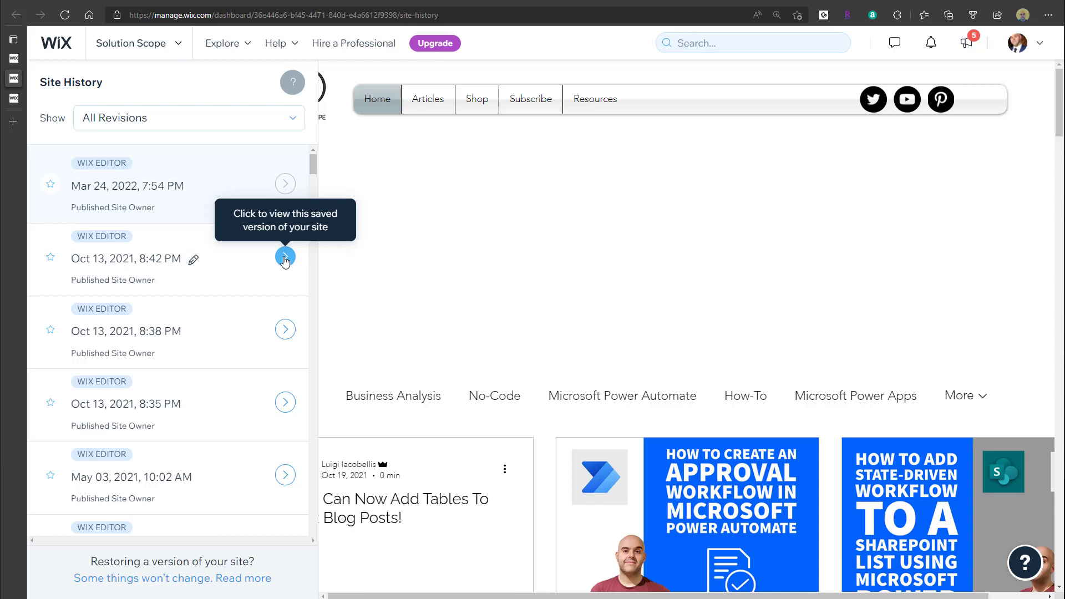
# Preview the Oct 13, 2021, 8:42 PM revision and dismiss its newsletter signup popup.
pyautogui.click(285, 258)
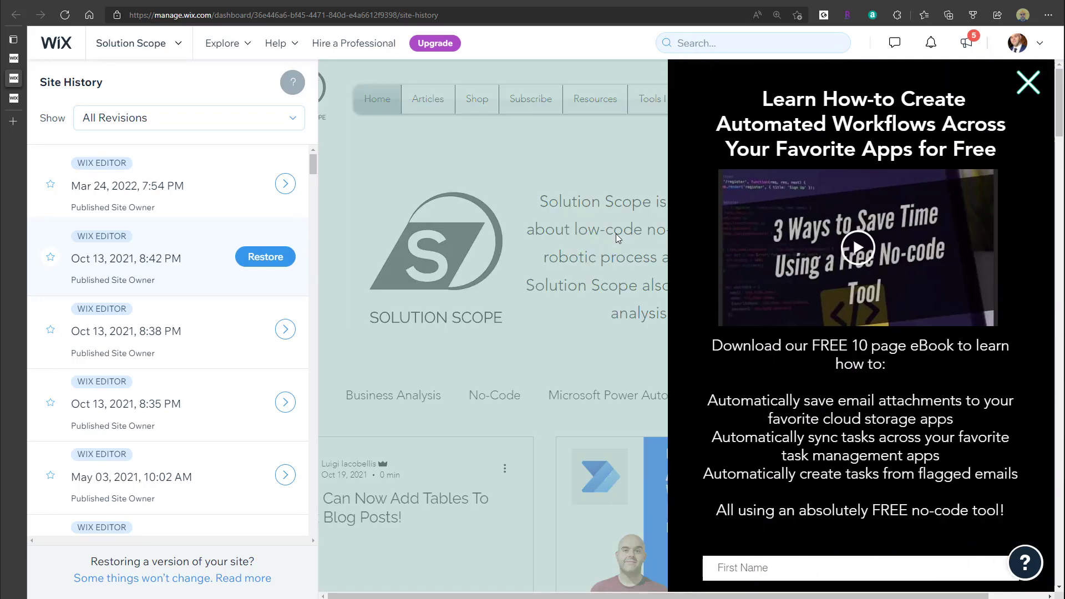
pyautogui.click(1029, 84)
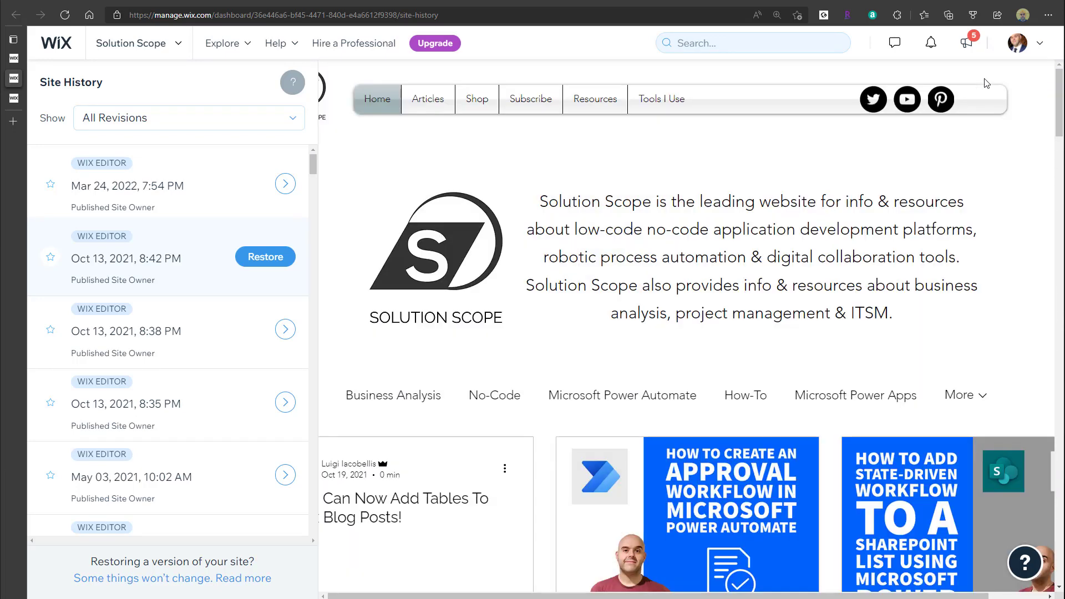
pyautogui.click(665, 103)
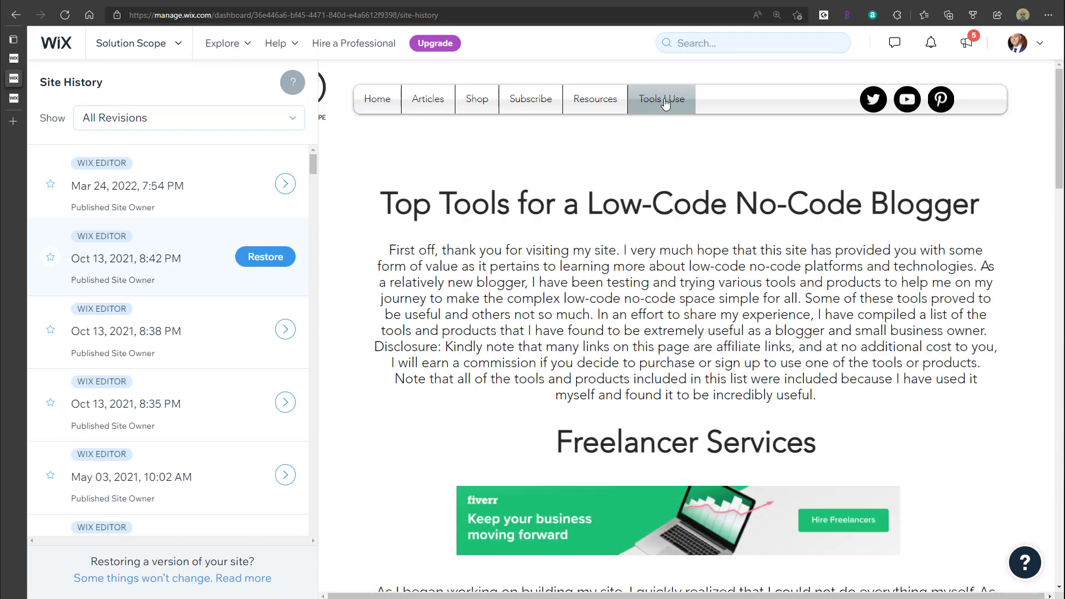
pyautogui.moveTo(595, 105)
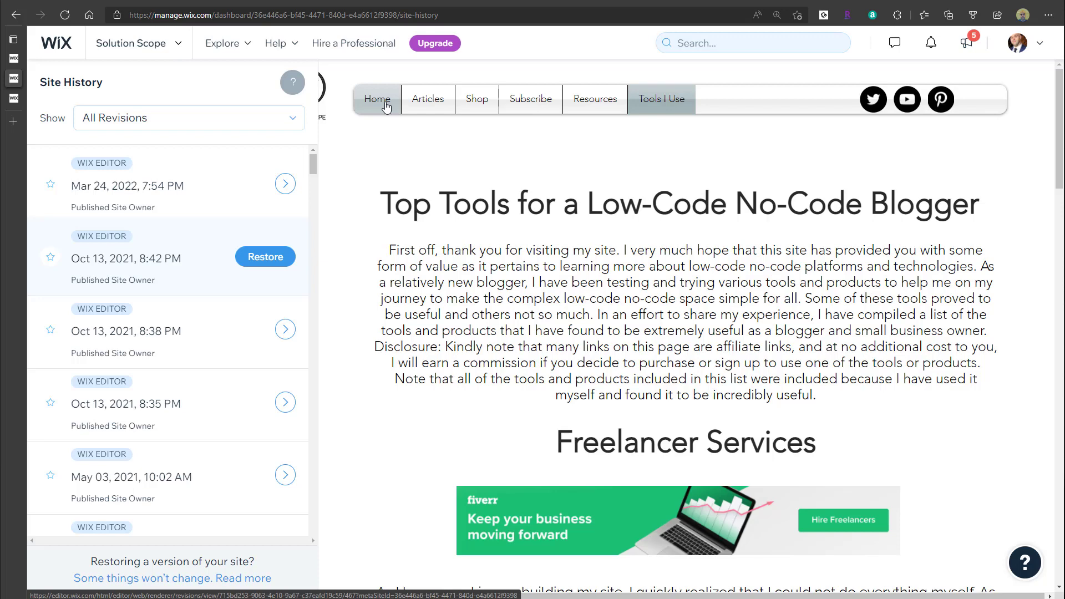
pyautogui.click(387, 106)
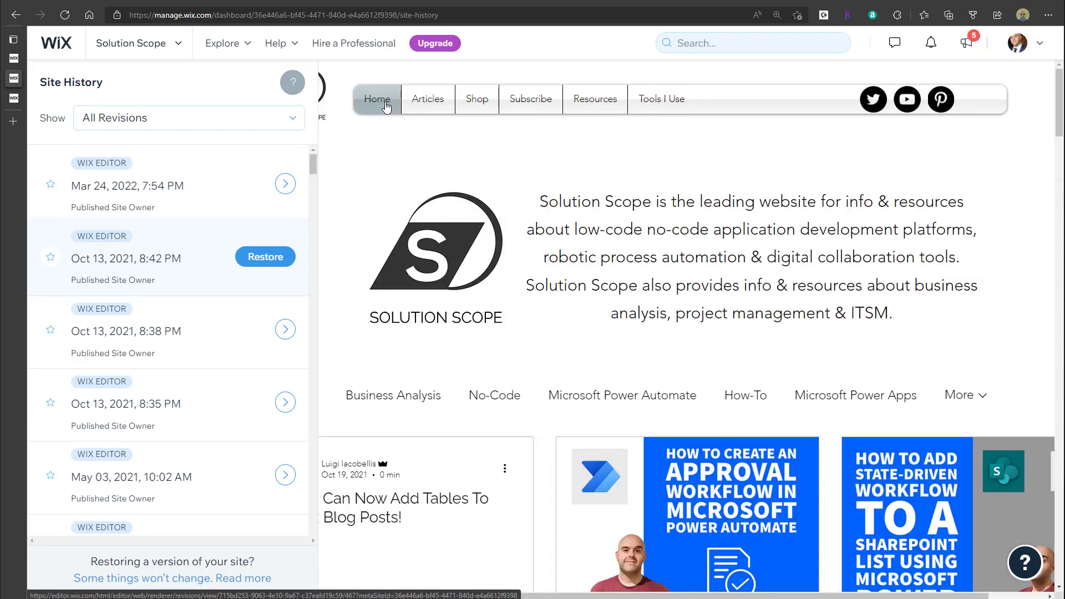
pyautogui.moveTo(313, 169); pyautogui.dragTo(310, 411)
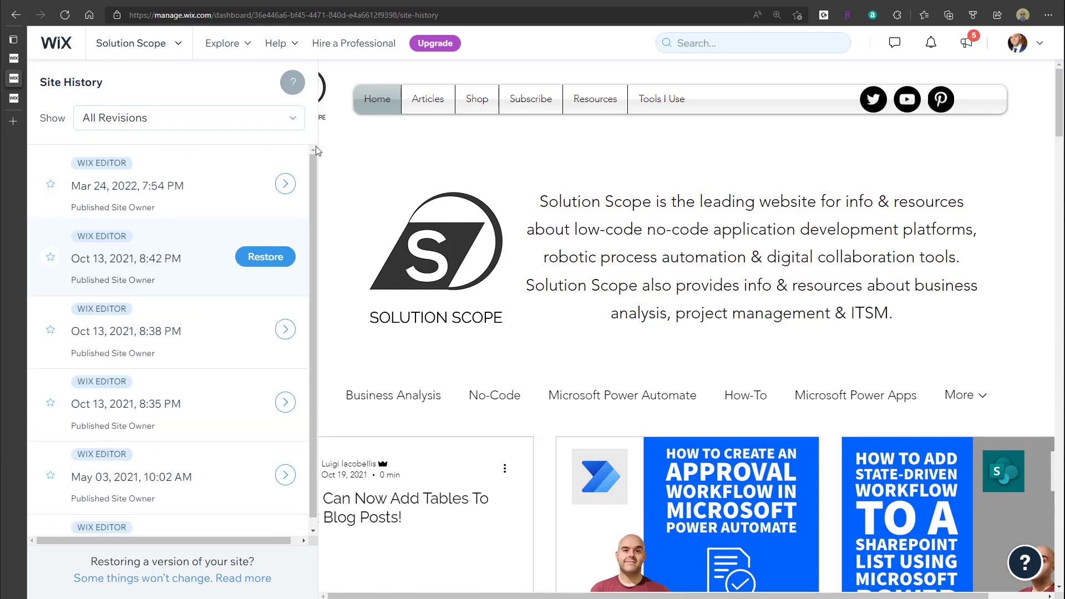
pyautogui.click(294, 123)
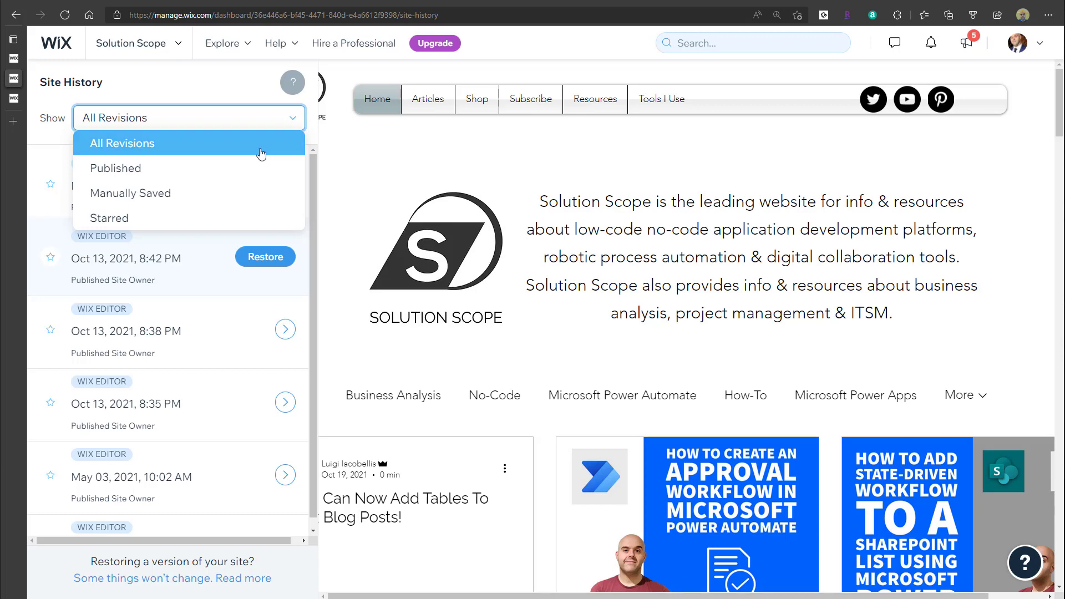
pyautogui.scroll(-1, 315, 162)
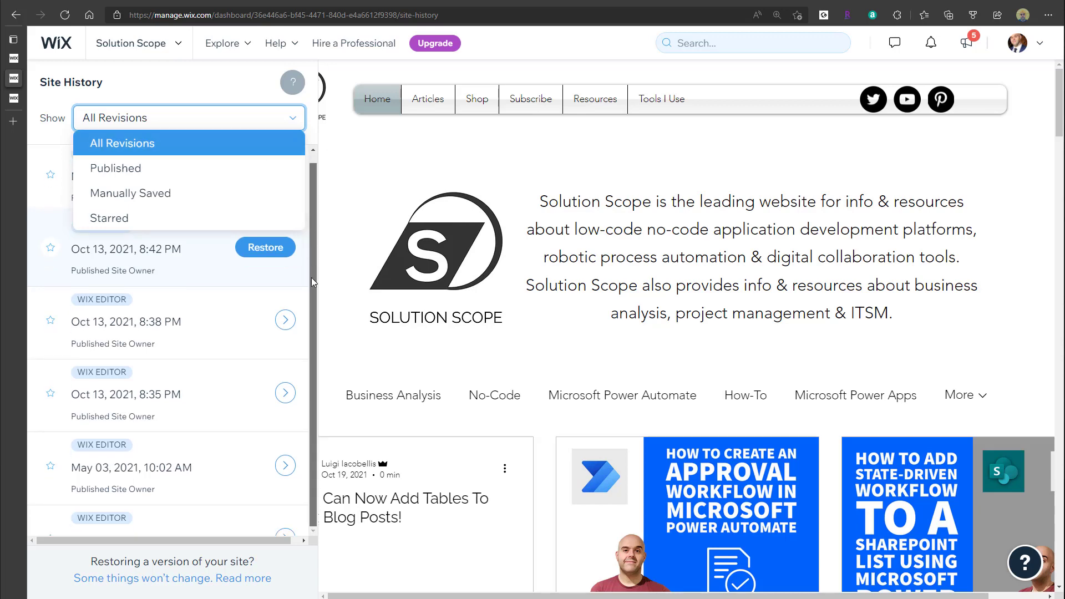
pyautogui.moveTo(313, 174); pyautogui.dragTo(314, 165)
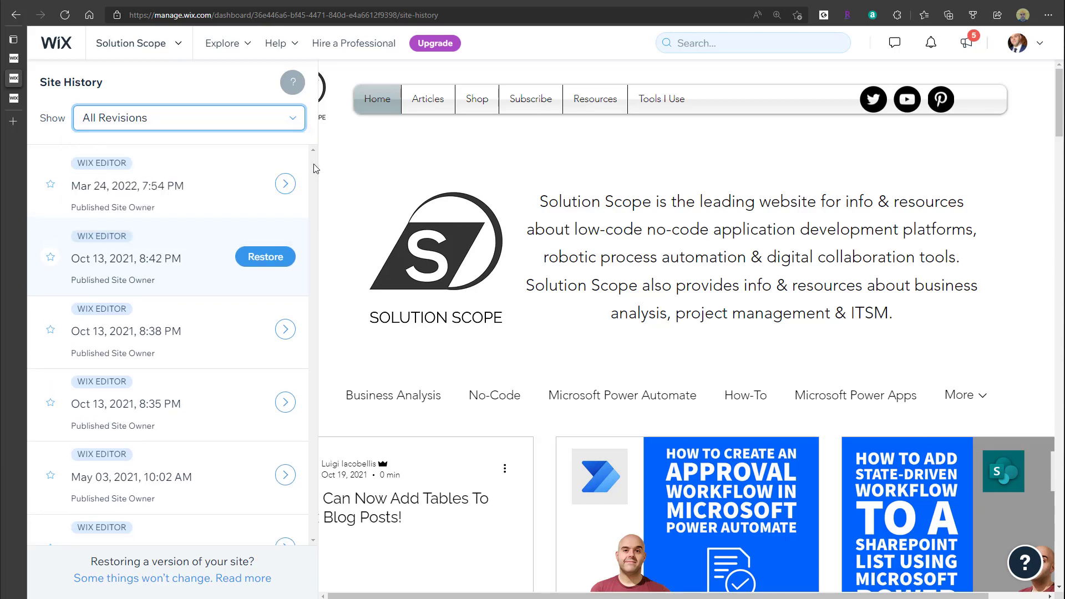
pyautogui.click(294, 123)
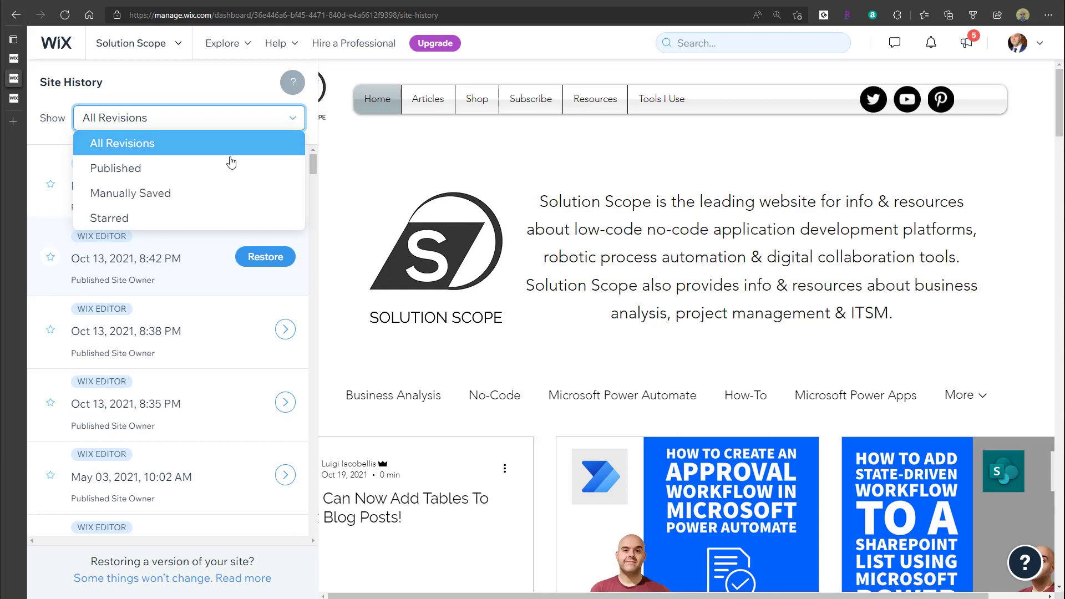
pyautogui.click(164, 177)
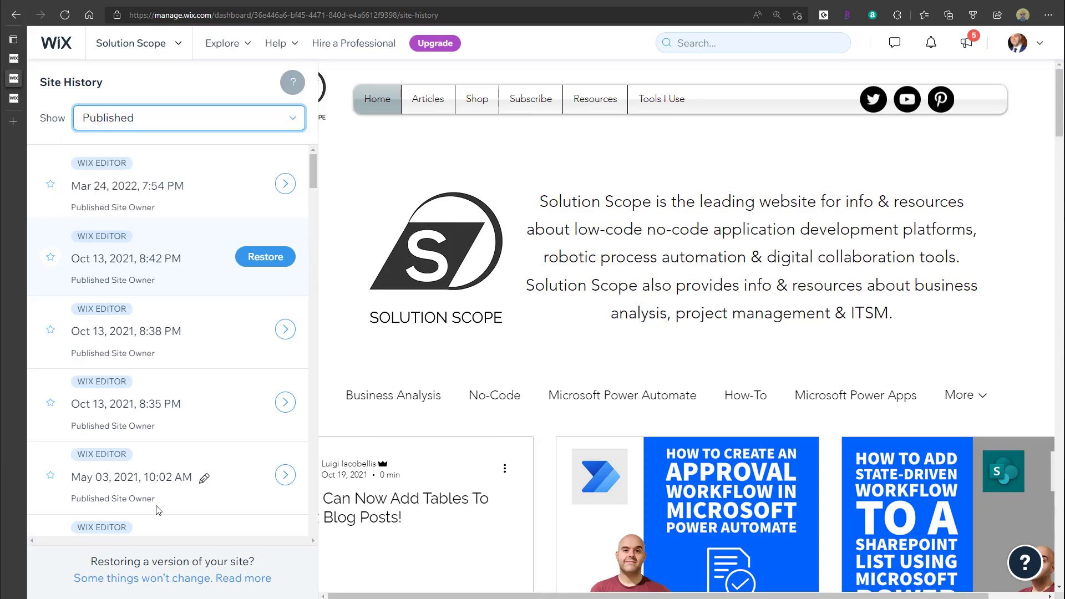
pyautogui.click(292, 119)
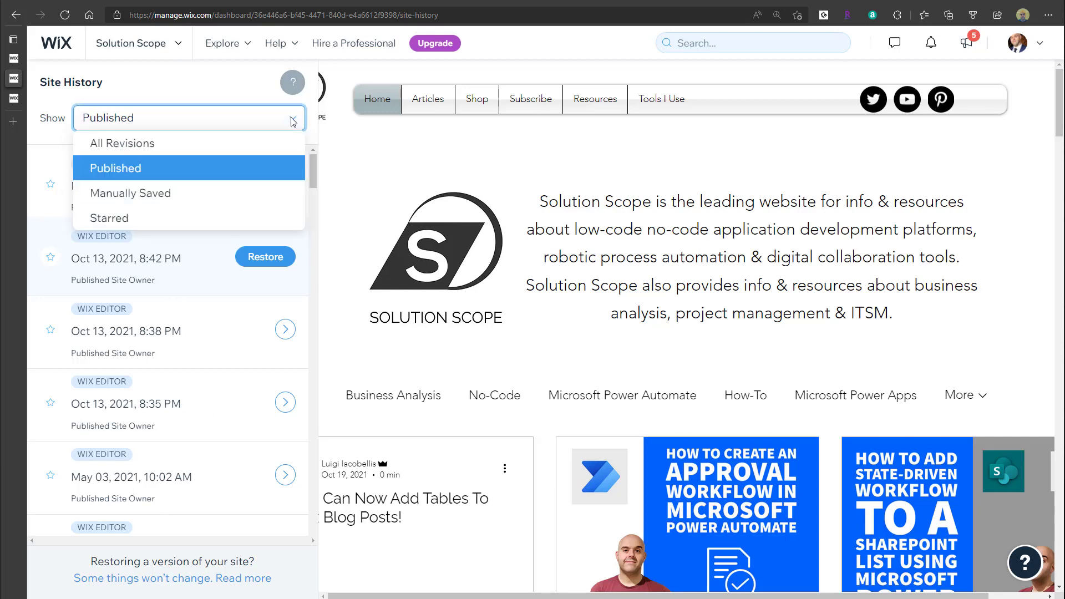
pyautogui.click(197, 204)
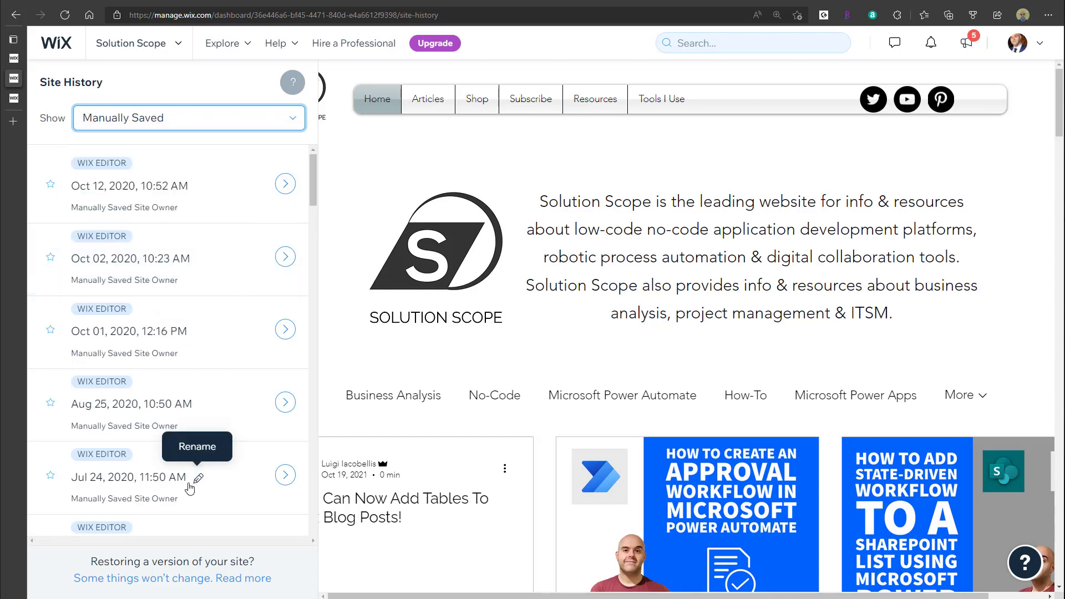
pyautogui.click(250, 121)
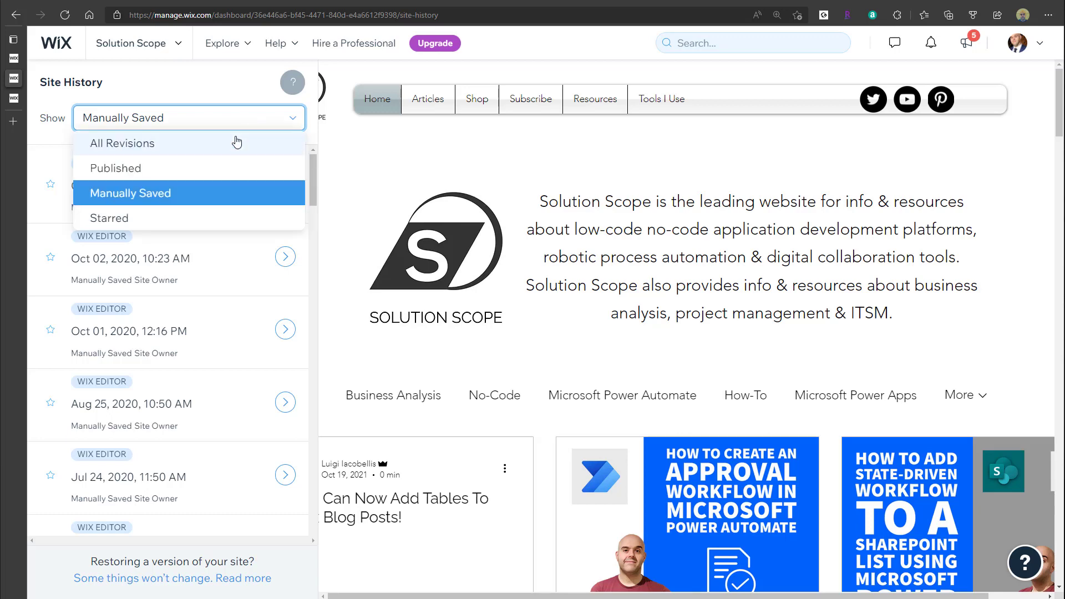
pyautogui.click(236, 146)
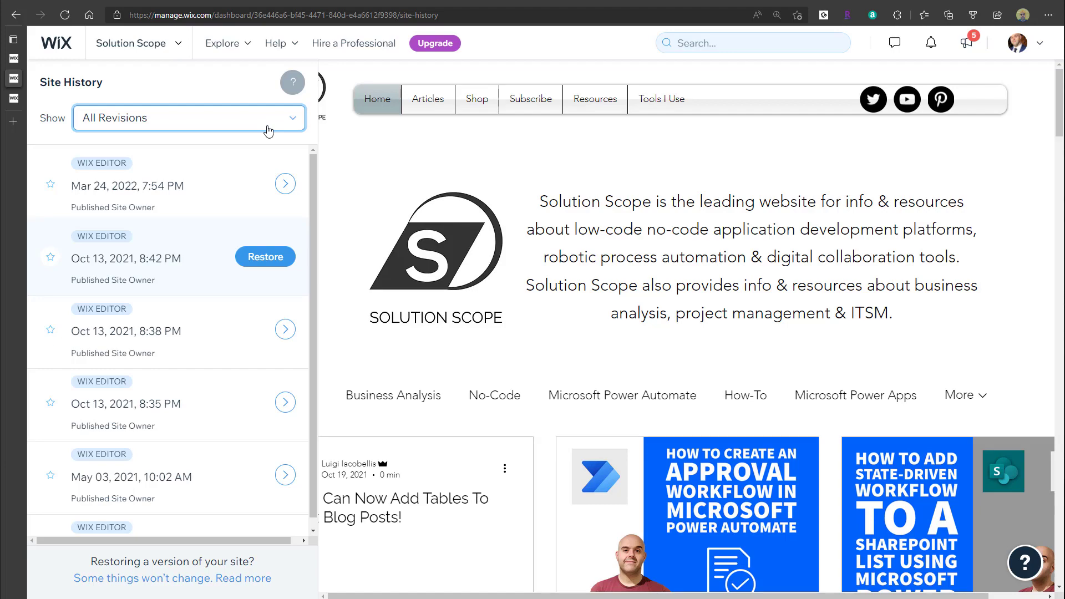
# Compare the Oct 13, 2021 8:38 PM and 8:42 PM revisions, then start restoring 8:42 PM.
pyautogui.moveTo(118, 585)
pyautogui.click(285, 331)
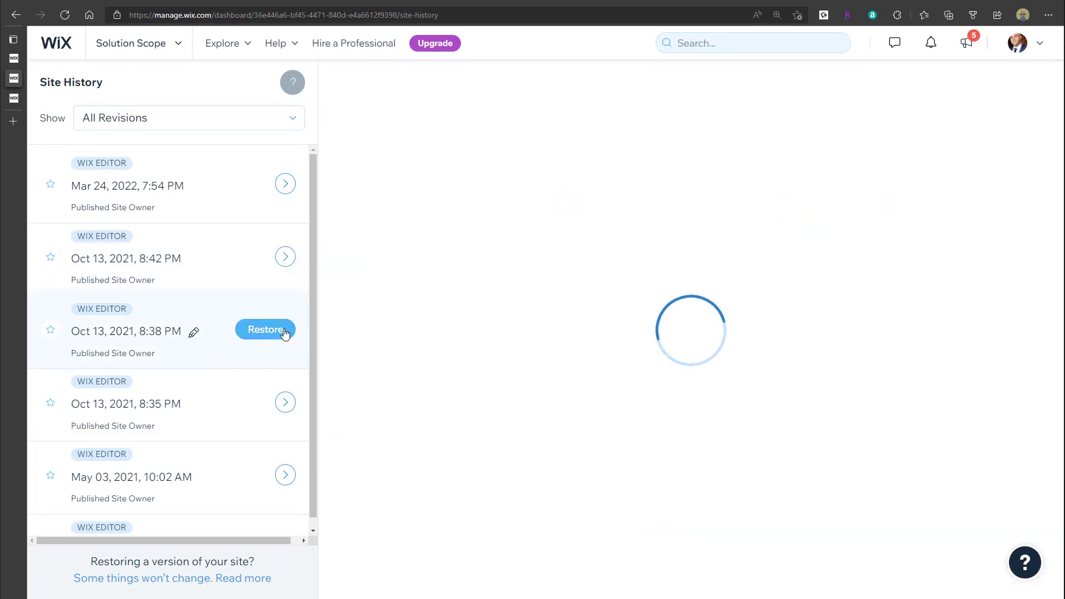
pyautogui.click(285, 257)
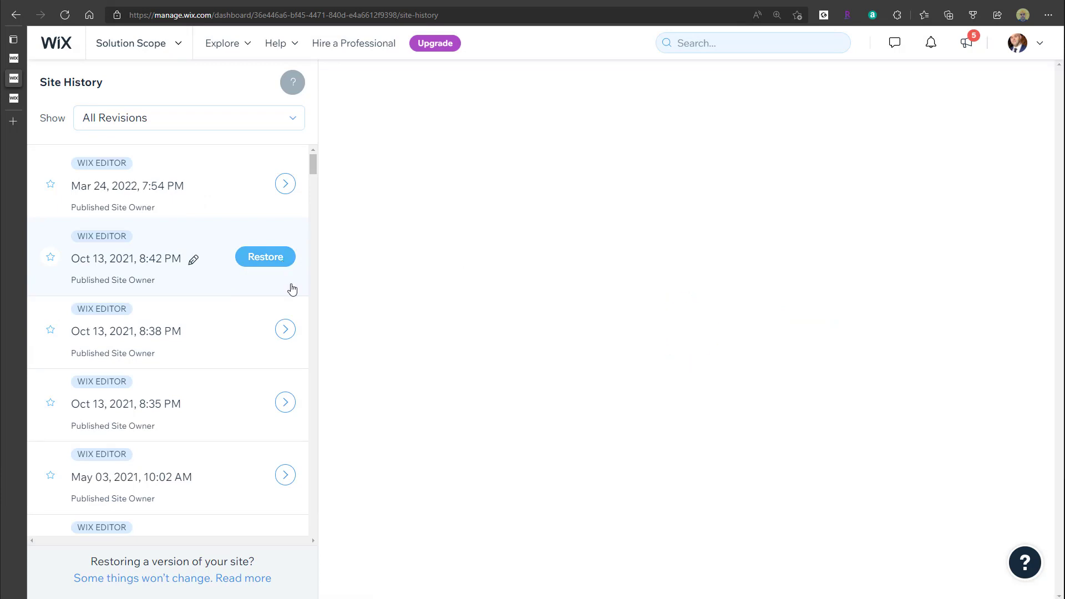
pyautogui.click(266, 257)
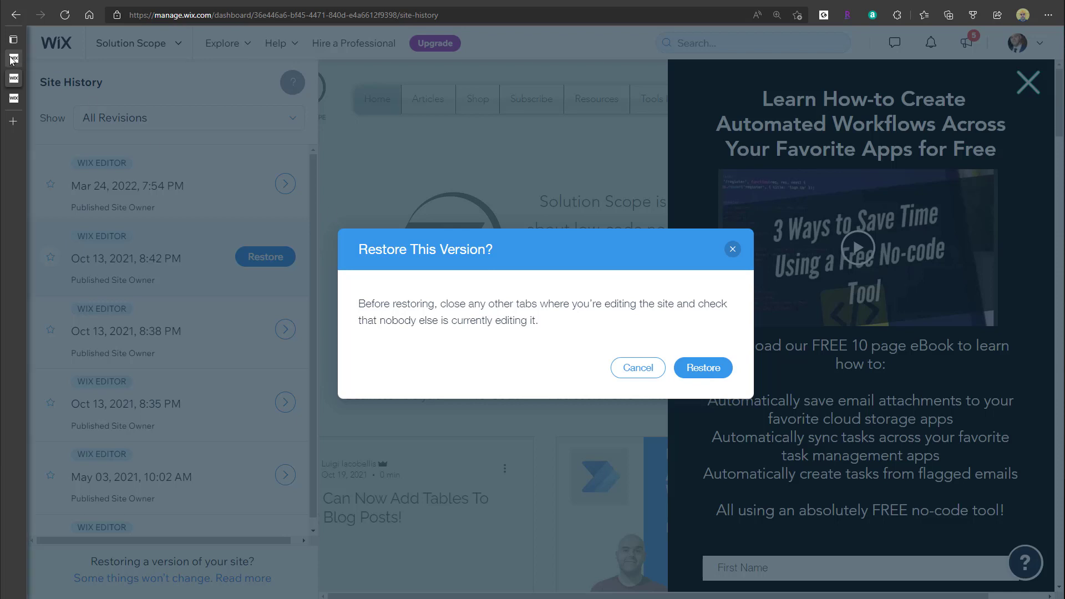
# Close the other site tabs, confirm restoring the 8:42 PM revision, and open it for editing.
pyautogui.moveTo(72, 62)
pyautogui.click(129, 58)
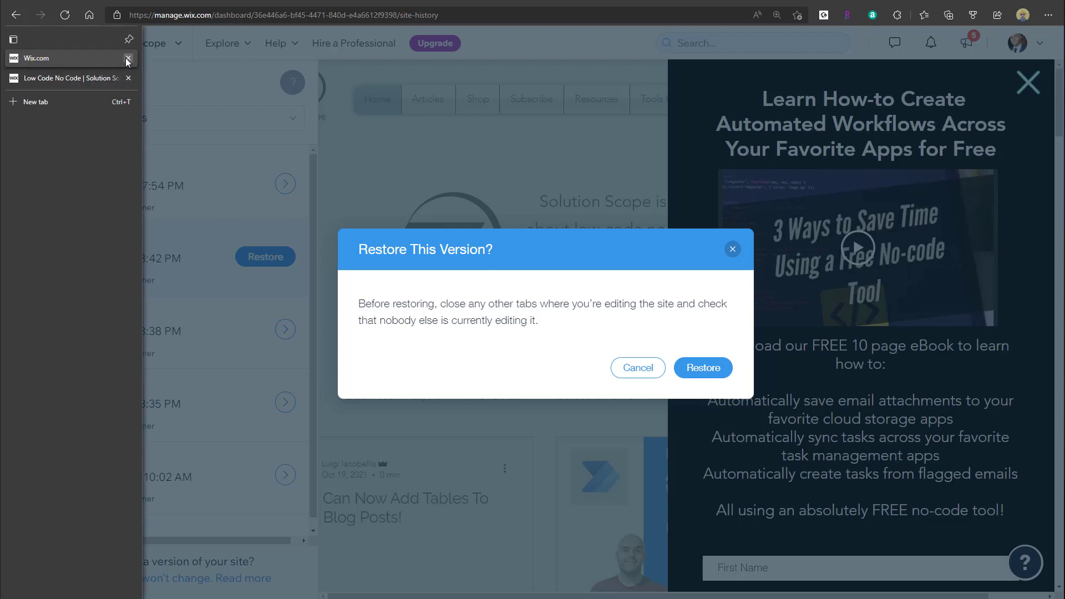
pyautogui.click(130, 79)
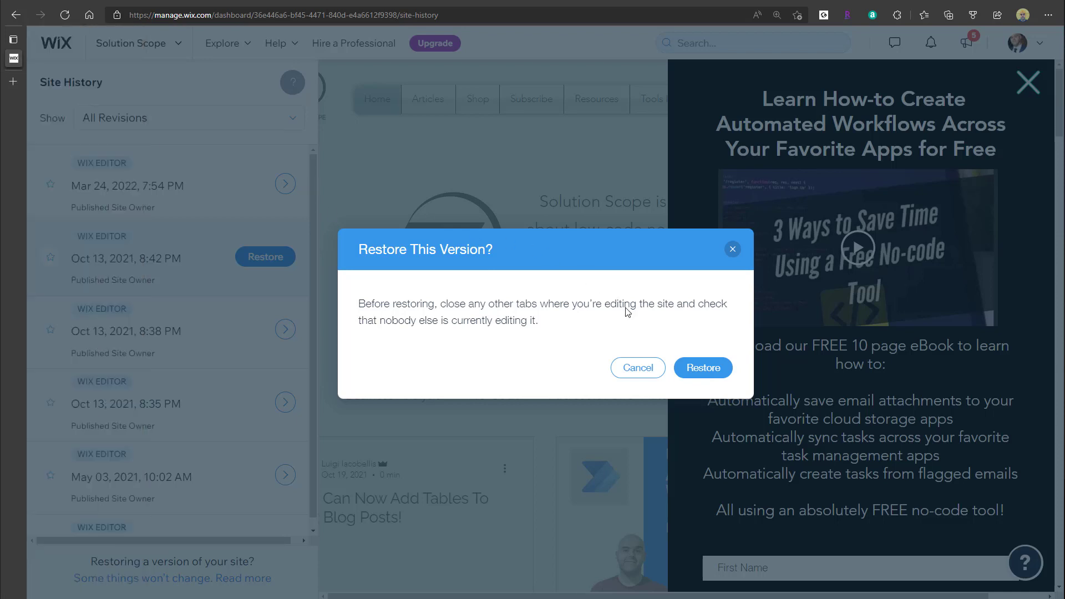
pyautogui.click(692, 371)
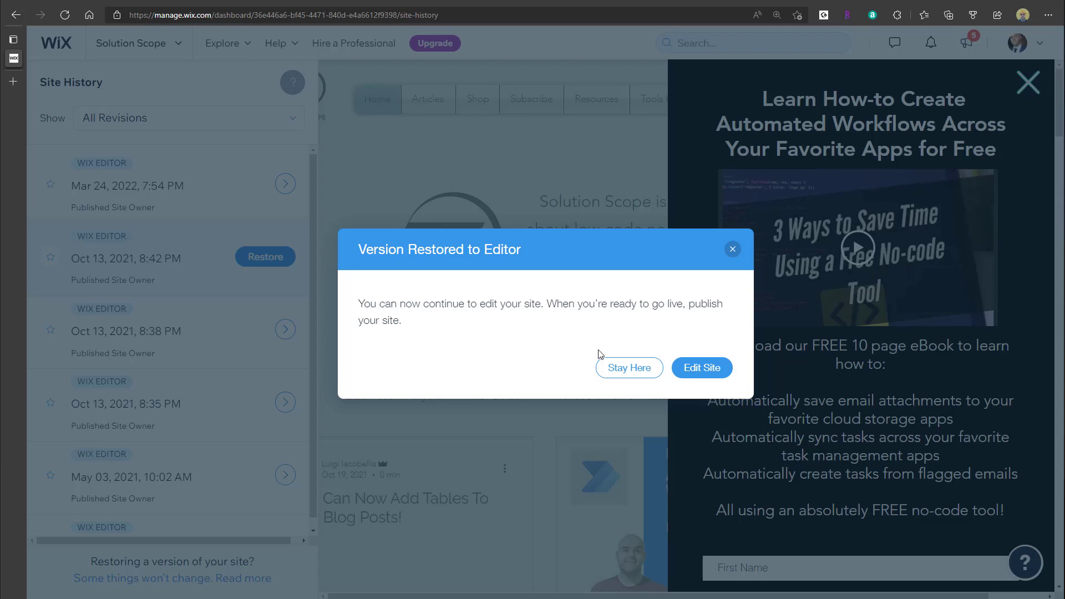
pyautogui.click(712, 376)
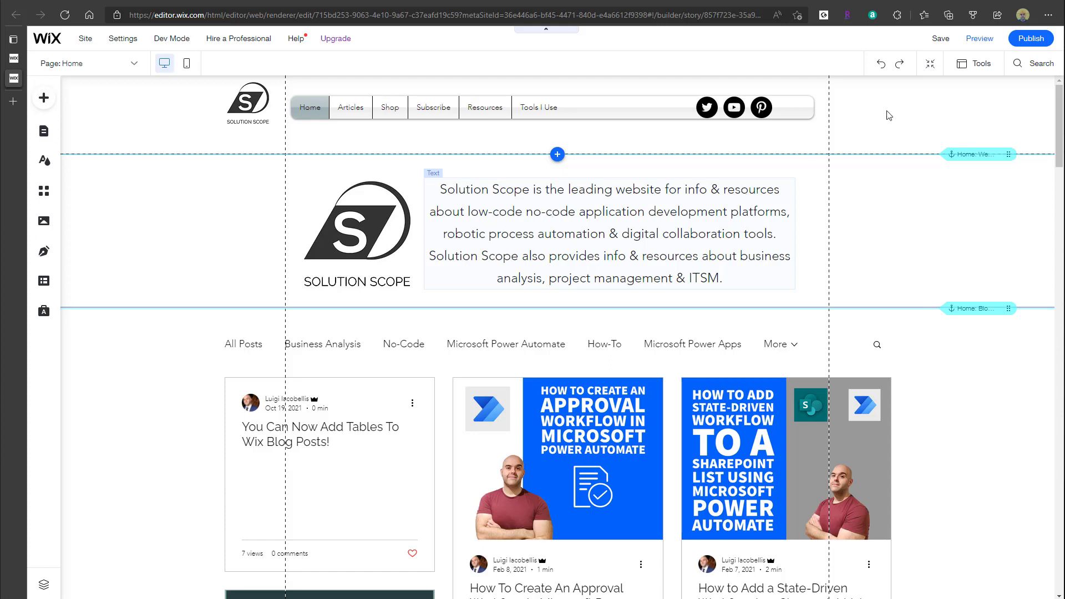
# Publish the restored revision and open the live site from the Congratulations dialog.
pyautogui.click(1033, 39)
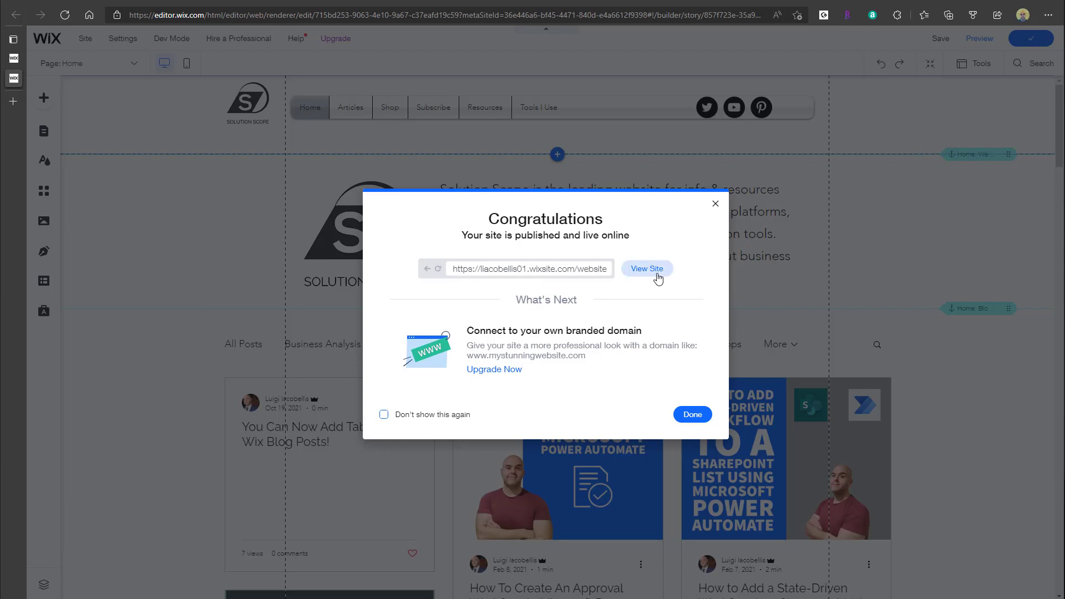
pyautogui.click(656, 271)
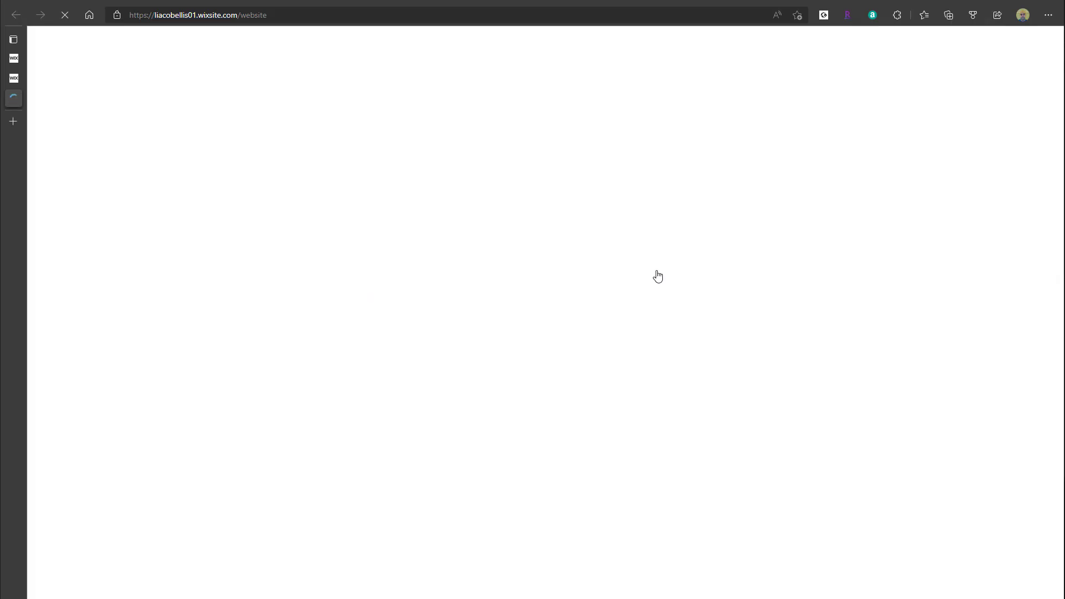